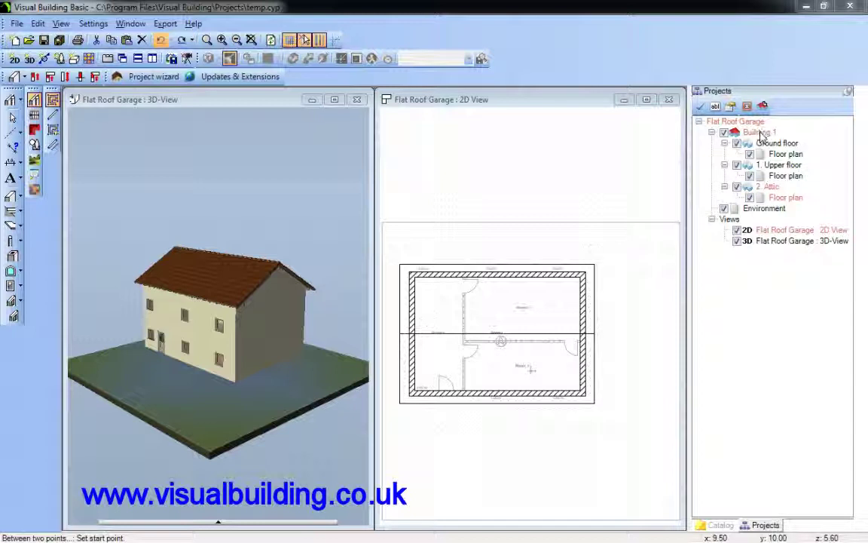
- Add a new building named 'Garage' to the Flat Roof Garage project
right_click(761, 134)
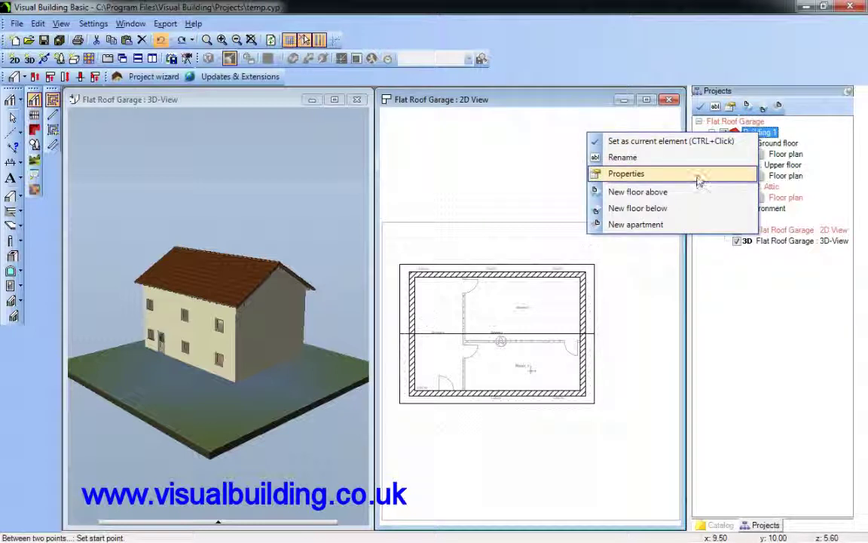
click(735, 122)
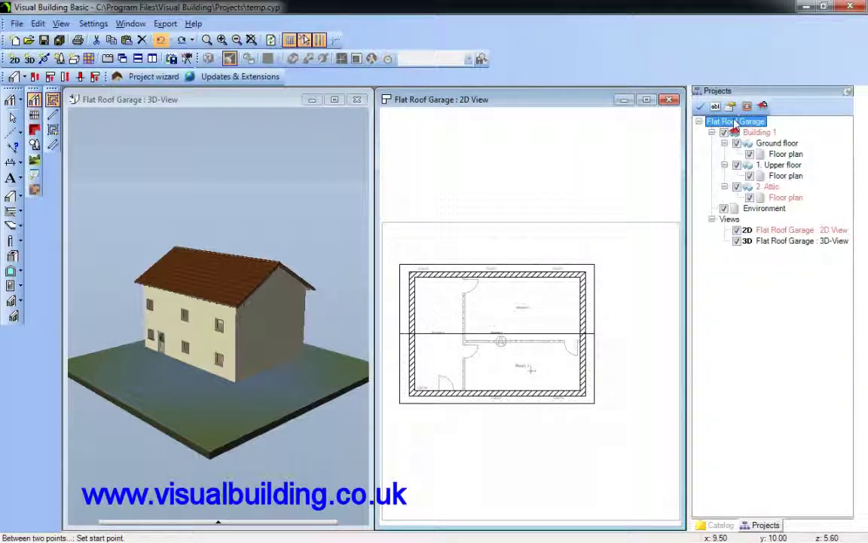
right_click(733, 121)
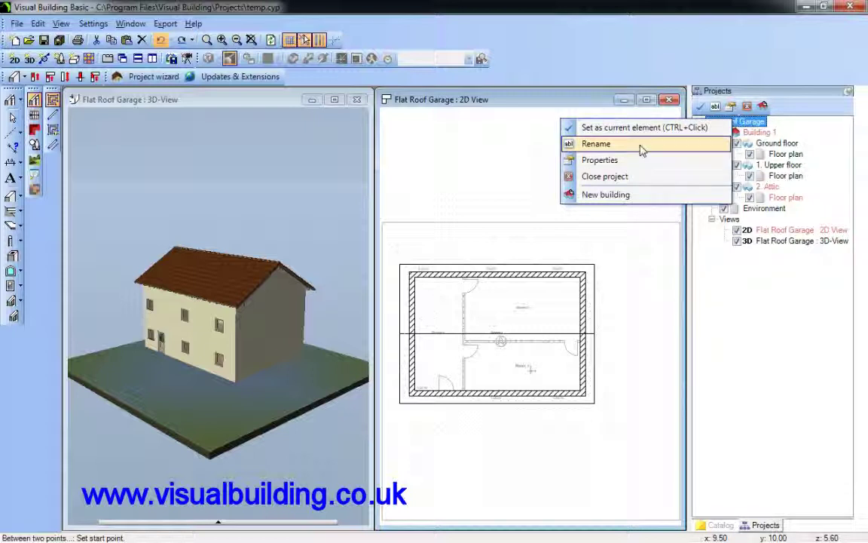
click(620, 195)
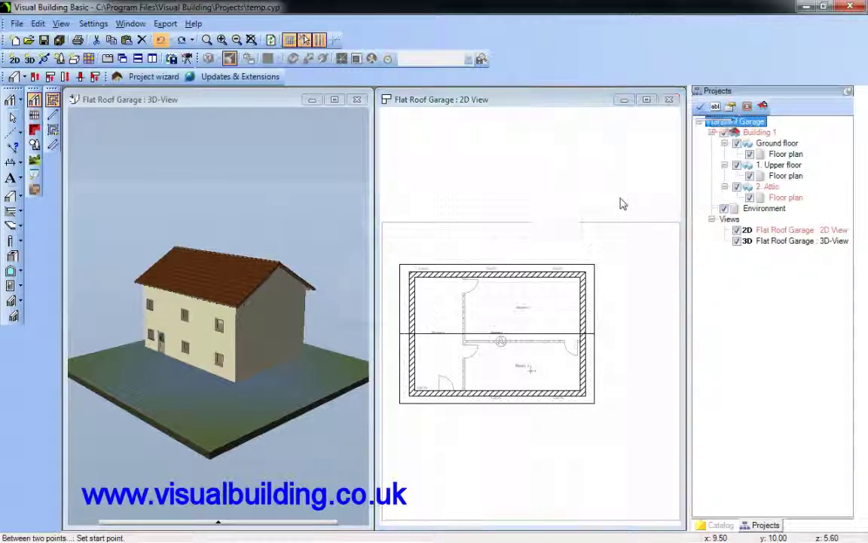
drag(510, 285, 431, 286)
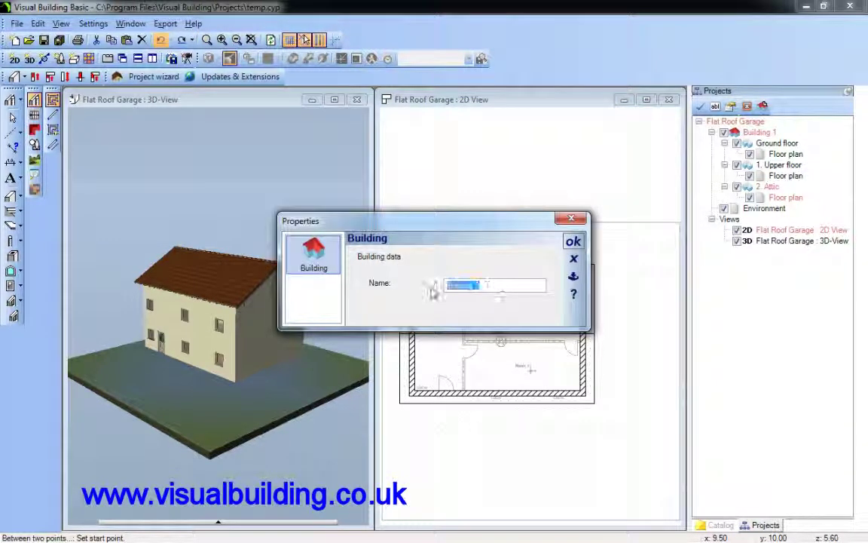
text(Gara)
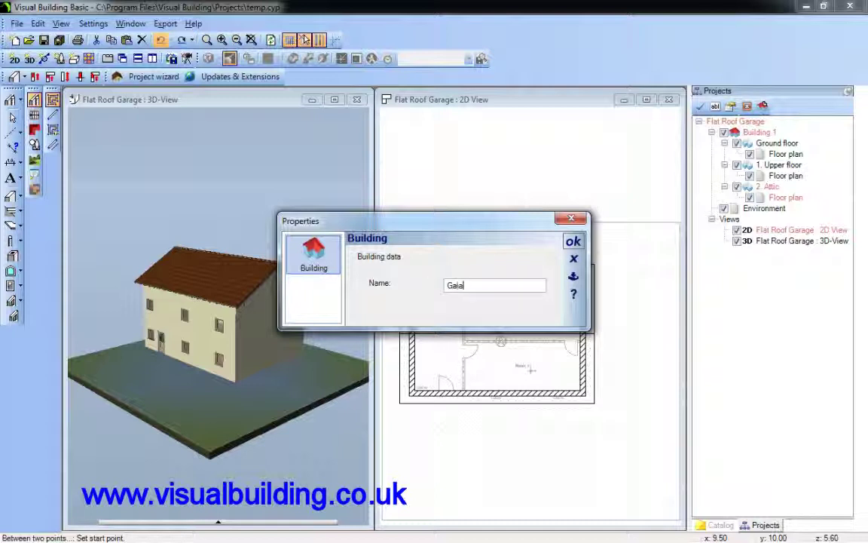
text(ge)
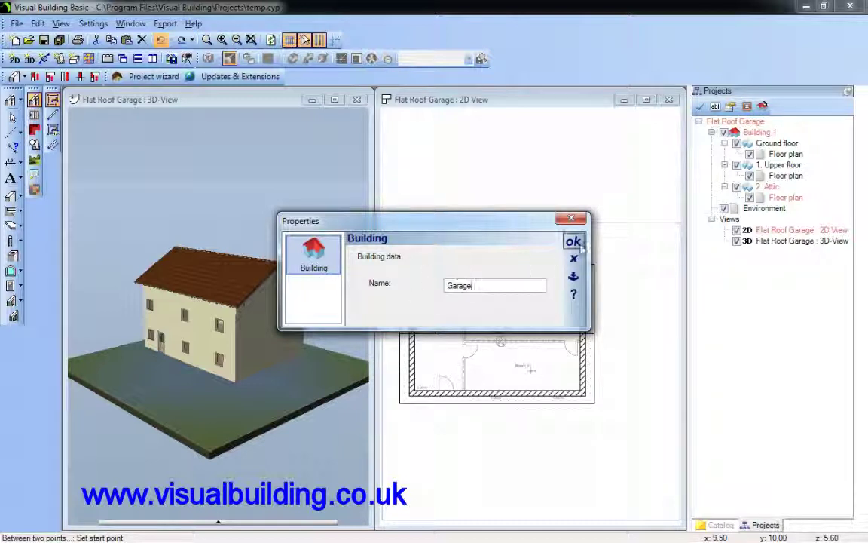
click(573, 241)
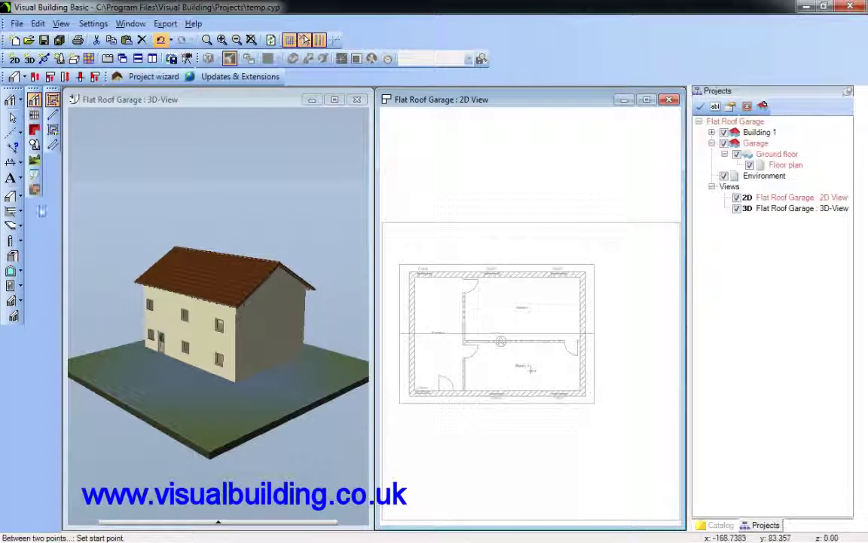
- Draw four external walls forming a closed rectangle to the right of the house
click(10, 194)
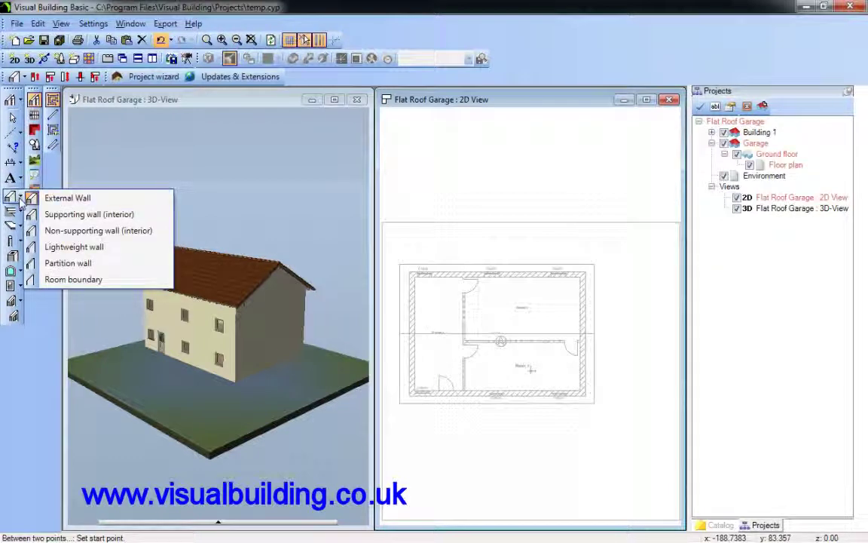
click(54, 194)
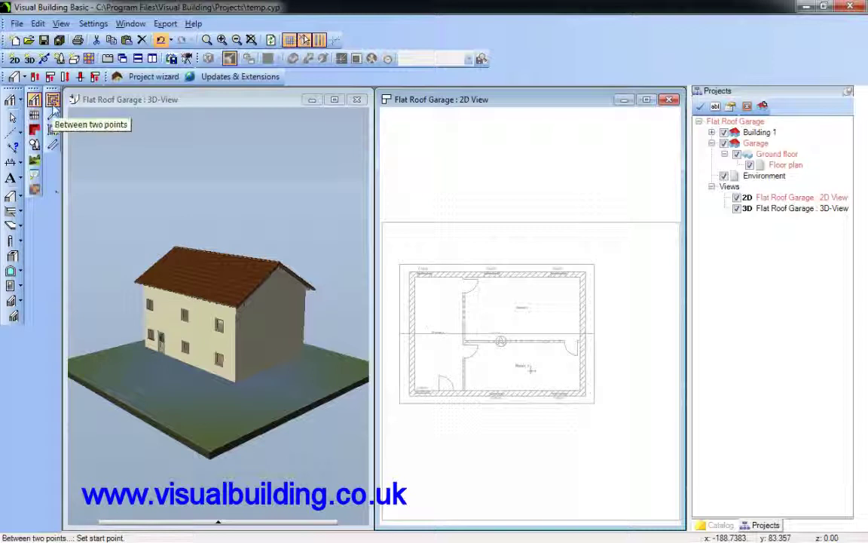
click(607, 283)
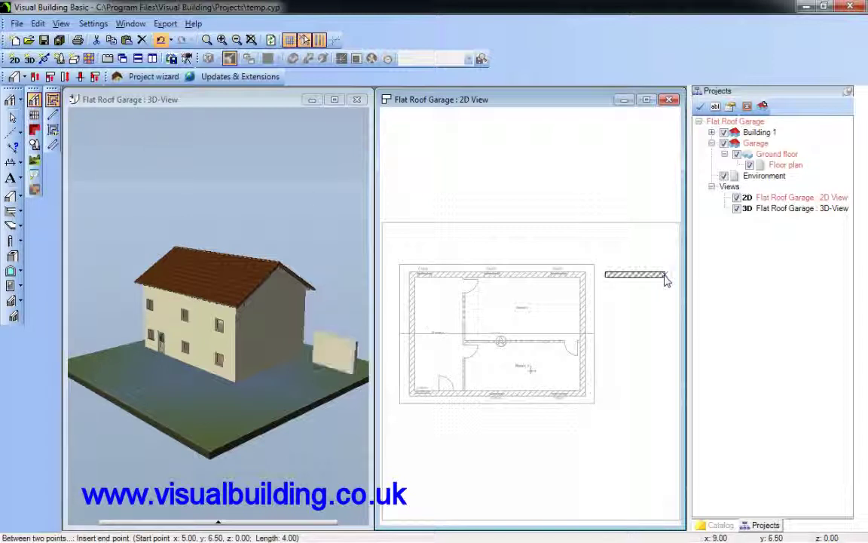
click(666, 277)
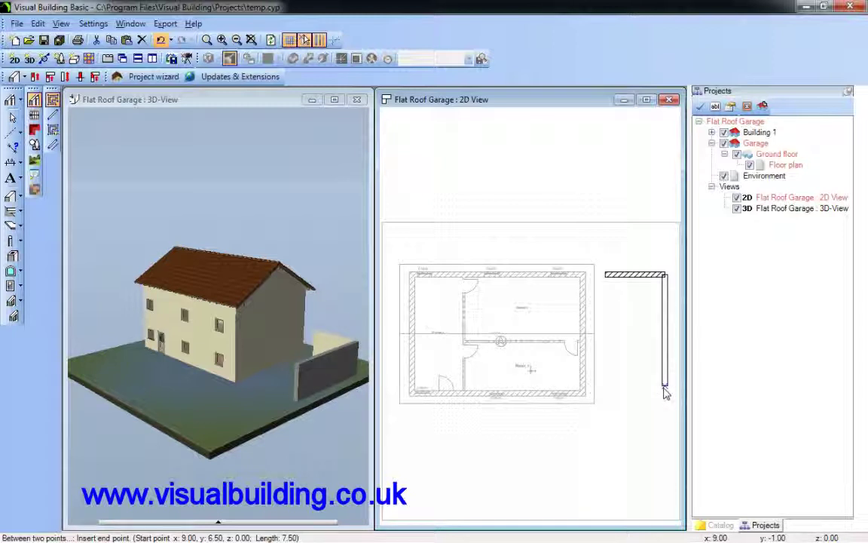
click(663, 388)
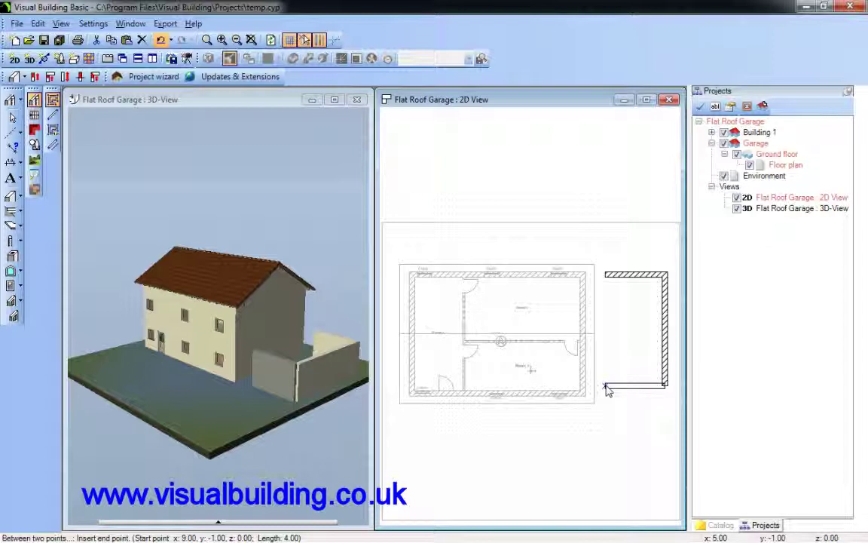
click(605, 388)
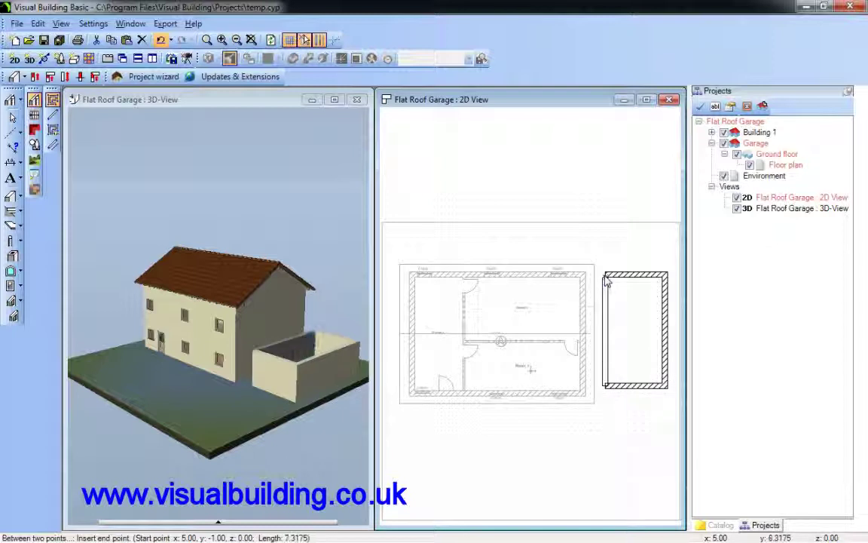
click(606, 278)
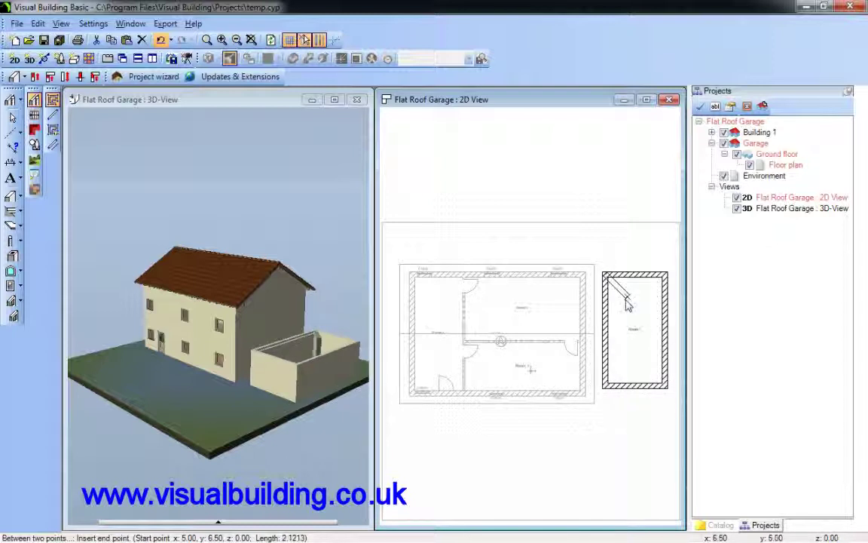
key(Escape)
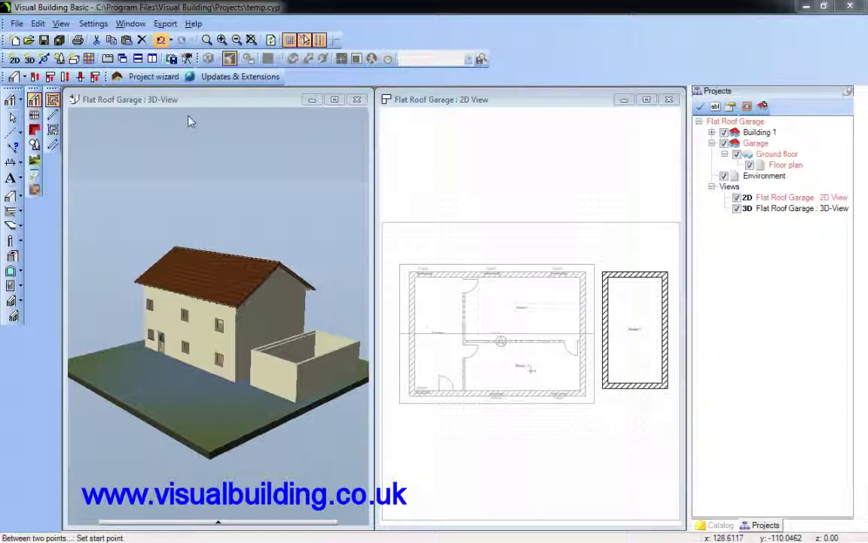
- Add an upper floor above the Garage's ground floor, copying all ground-floor objects
right_click(755, 143)
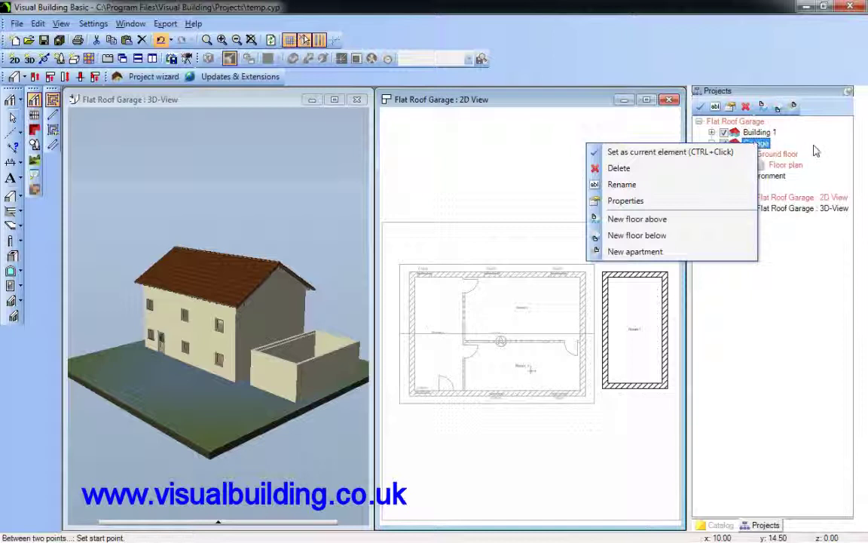
click(670, 226)
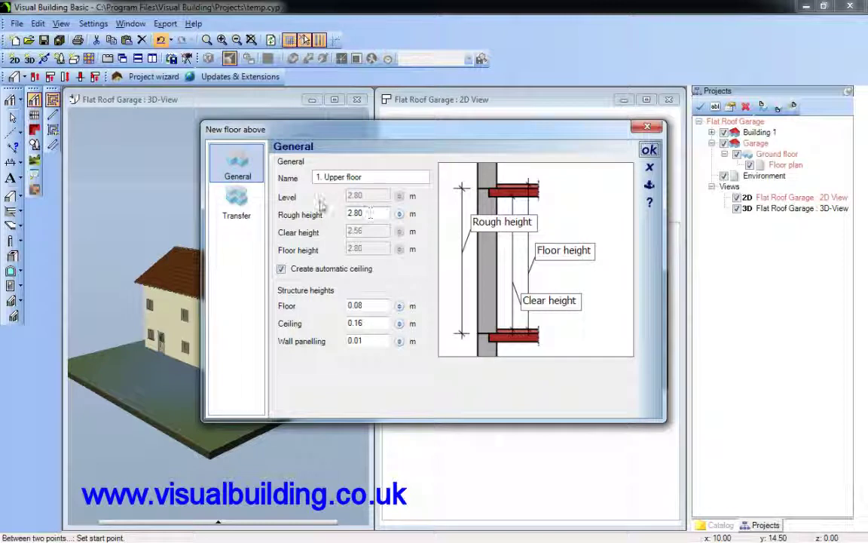
click(246, 203)
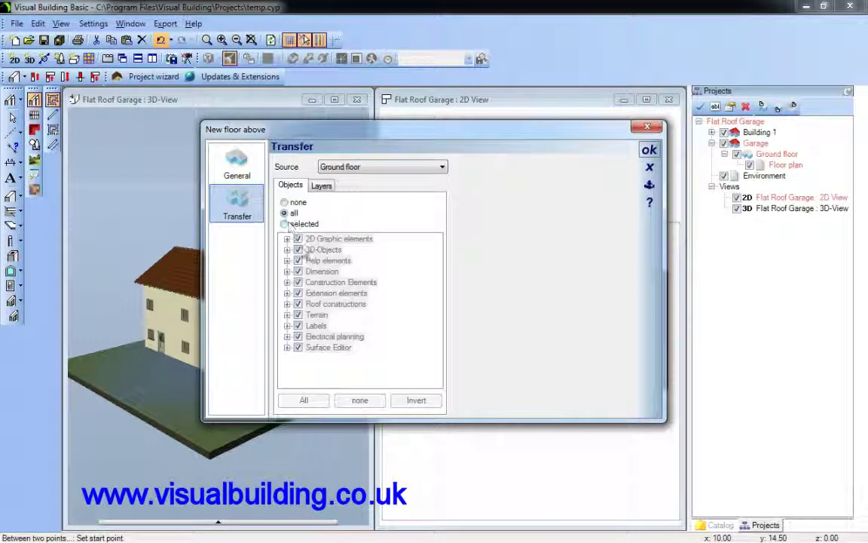
click(649, 150)
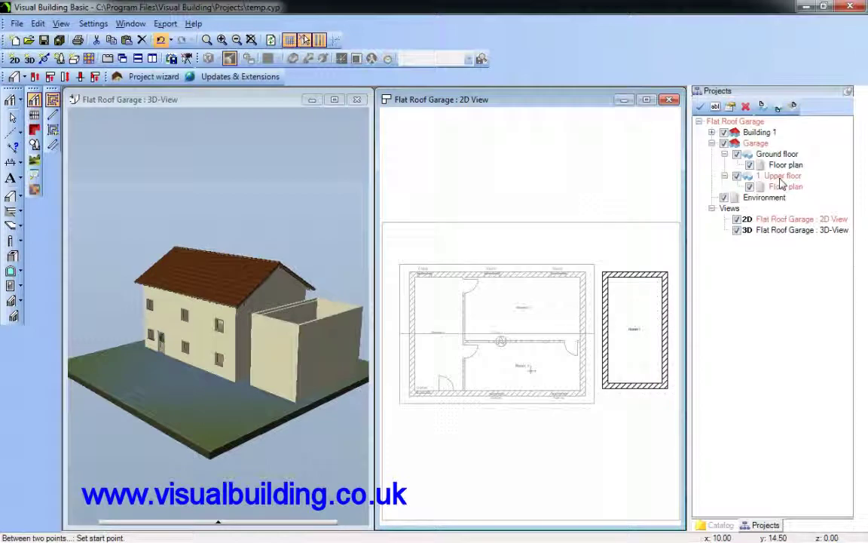
click(779, 176)
- Change the upper floor's Name property to 'Garage Attic'
right_click(781, 178)
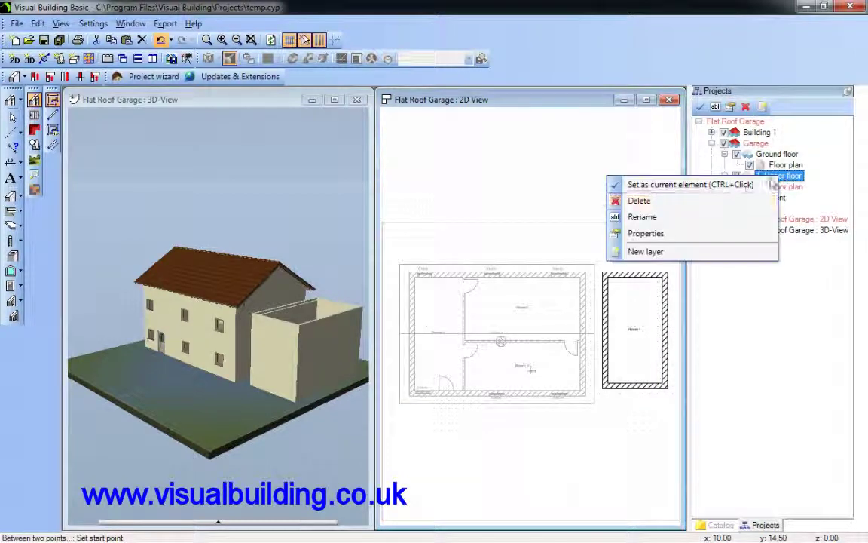
click(678, 220)
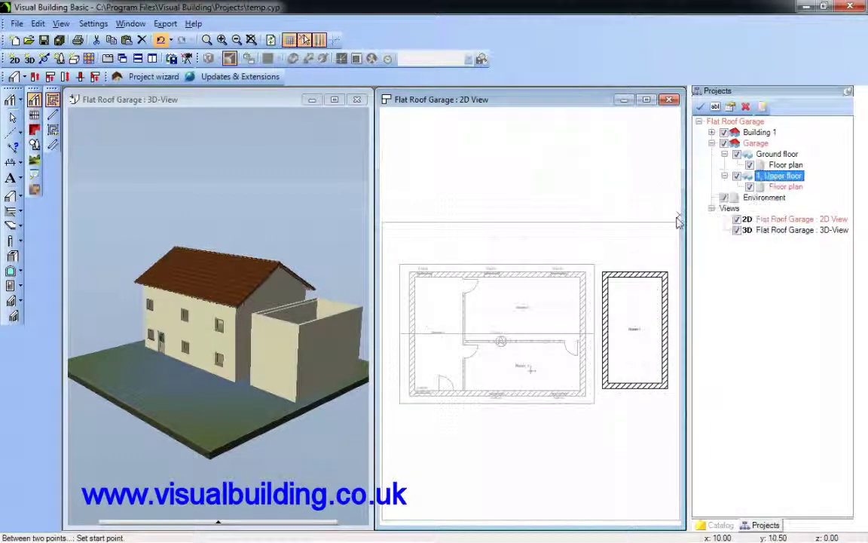
right_click(779, 181)
click(663, 233)
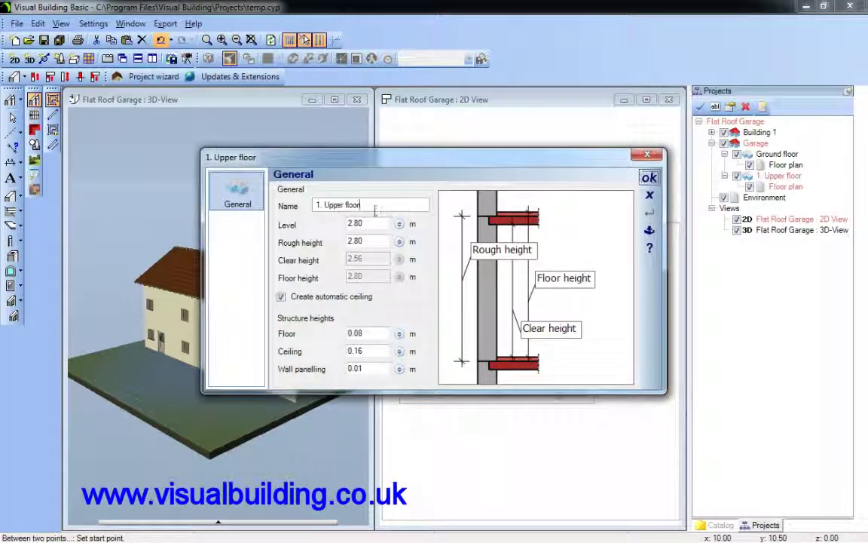
drag(377, 206, 325, 209)
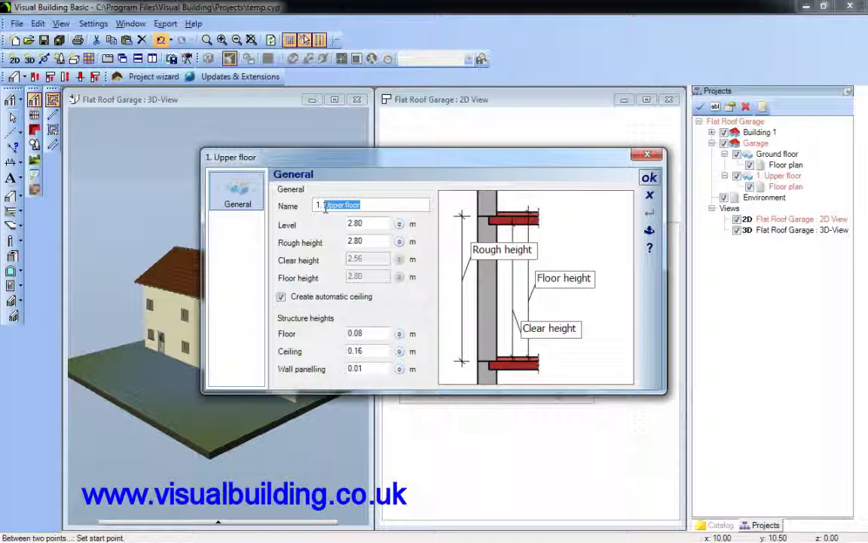
text(Garage Attic)
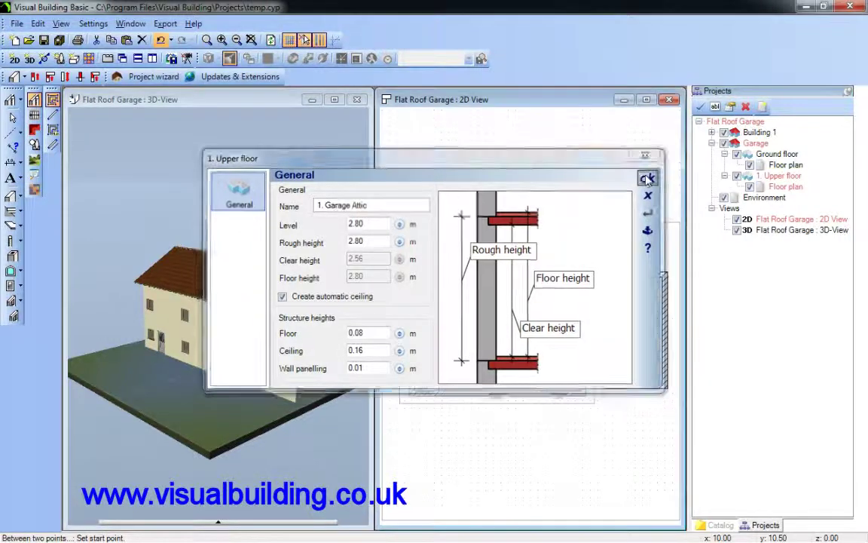
click(648, 178)
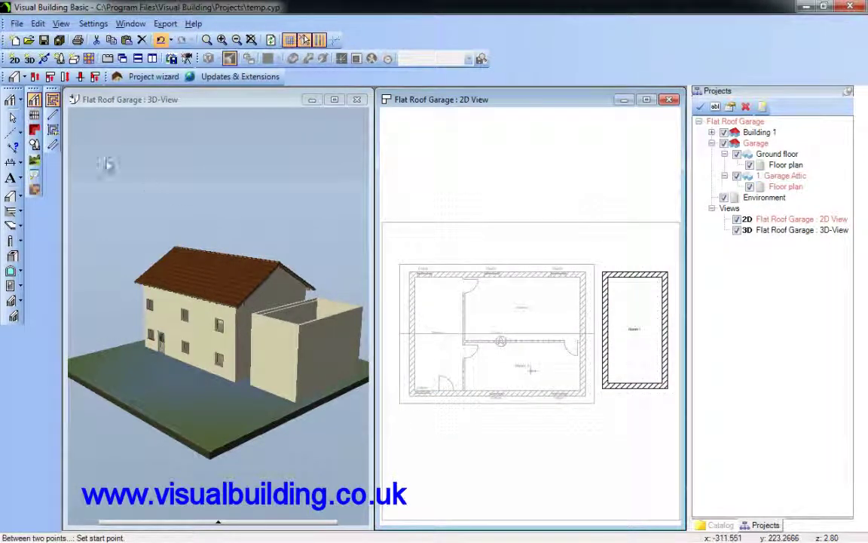
click(35, 131)
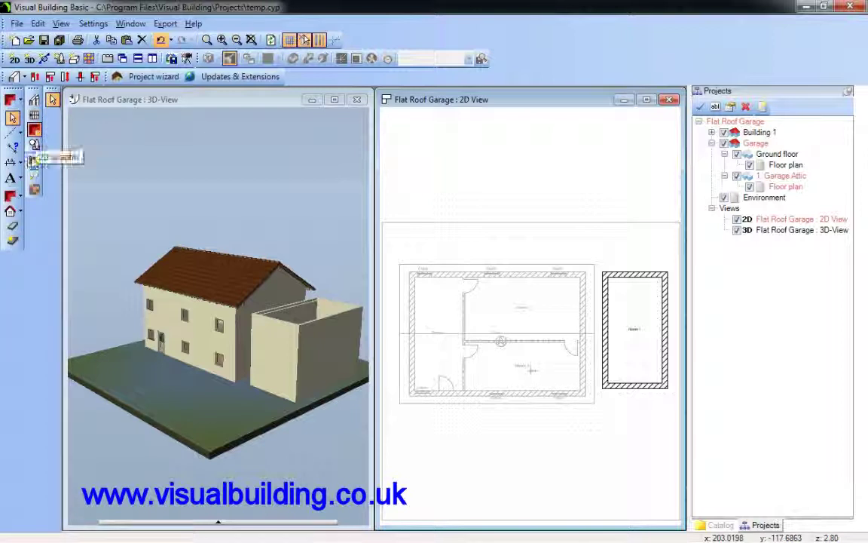
- Insert a roof on the selected contour, picking the garage's floor-plan outline
click(20, 196)
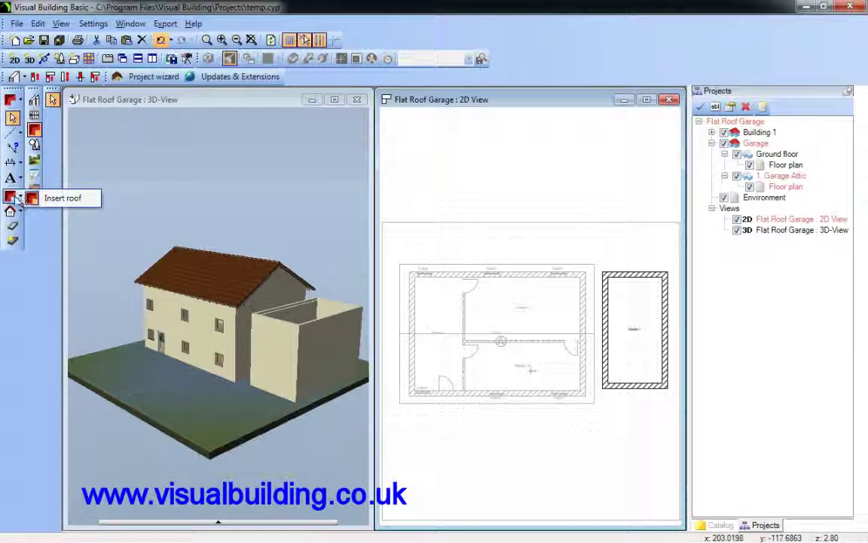
click(32, 198)
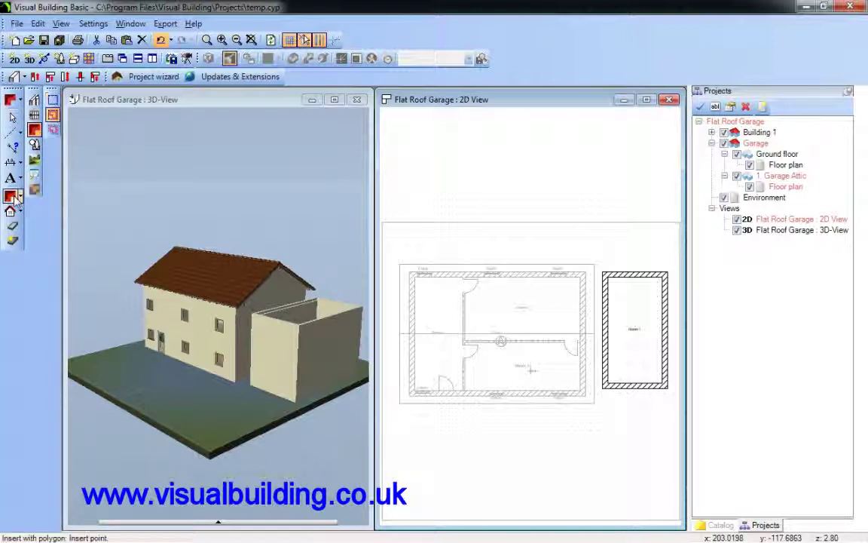
click(52, 129)
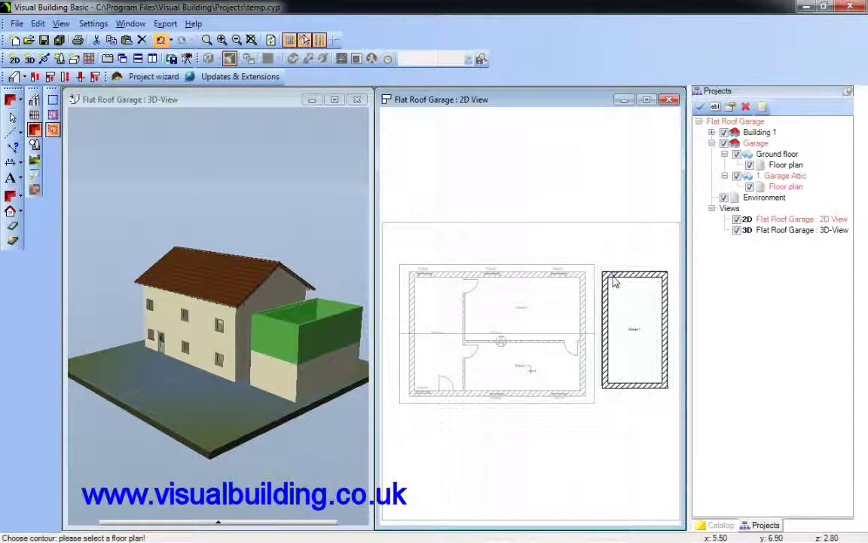
click(591, 248)
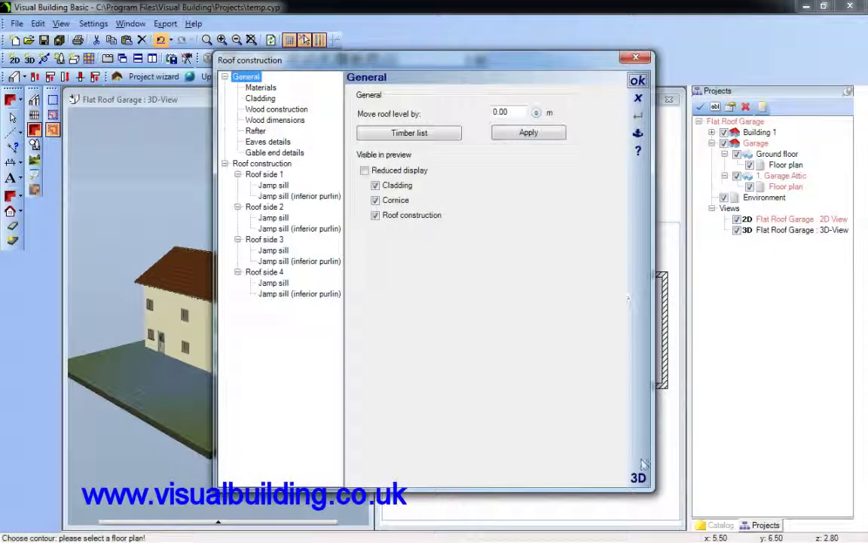
- Set the Profile of garage roof sides 3, 1 and 4 to Gable
click(638, 478)
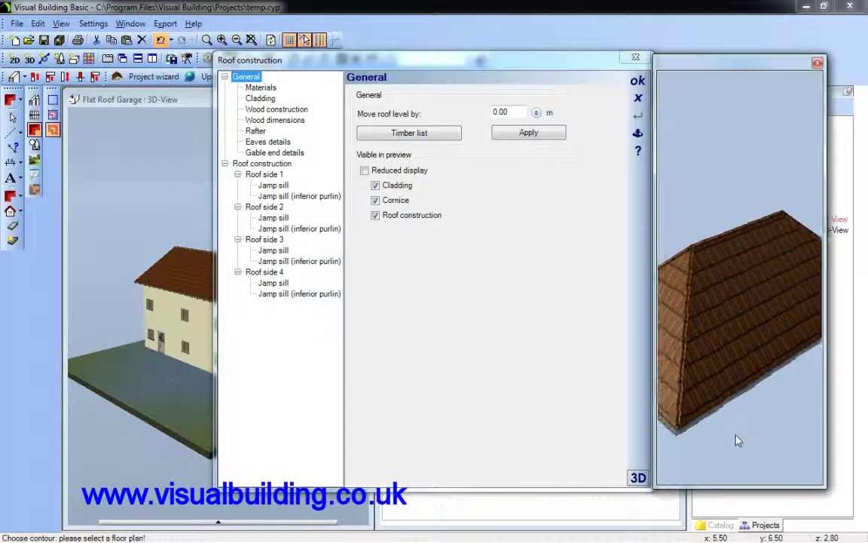
click(731, 354)
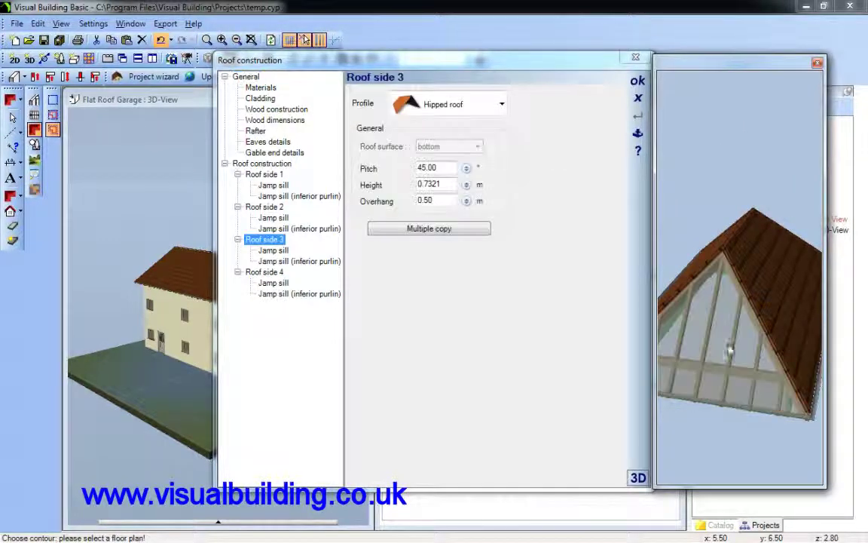
click(456, 104)
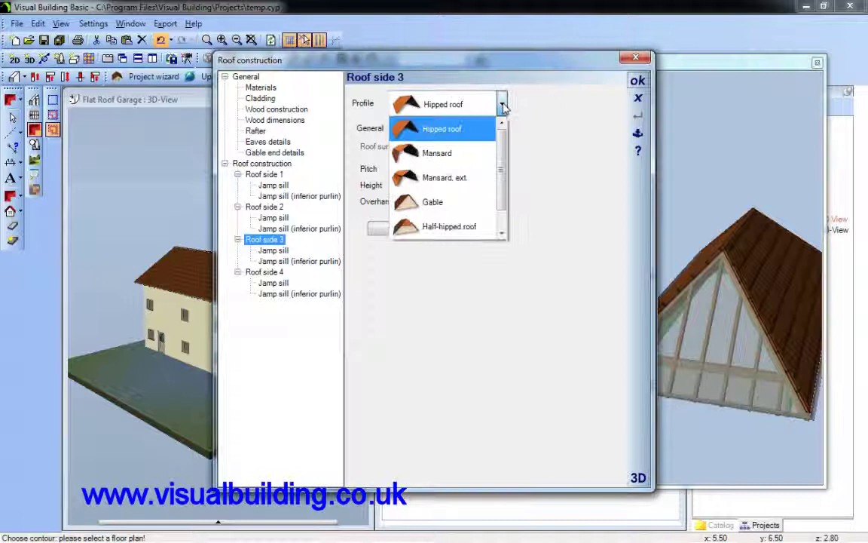
click(469, 204)
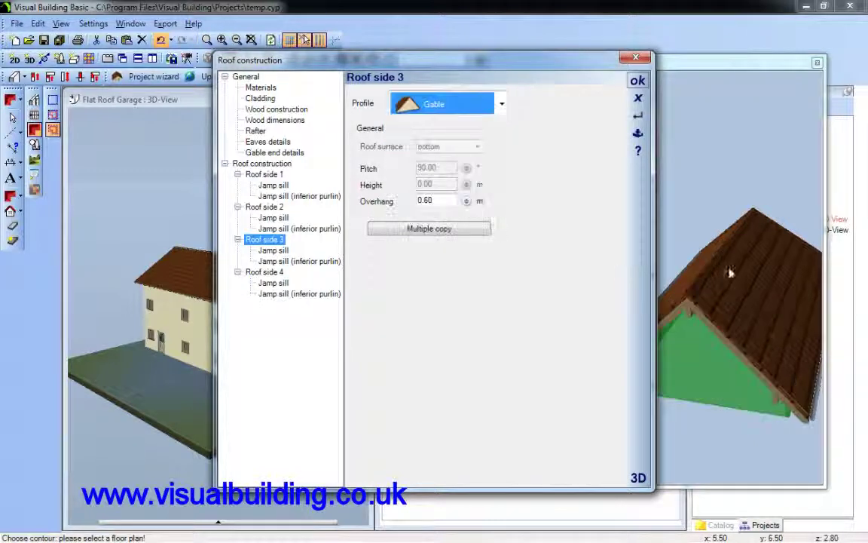
drag(751, 286, 746, 309)
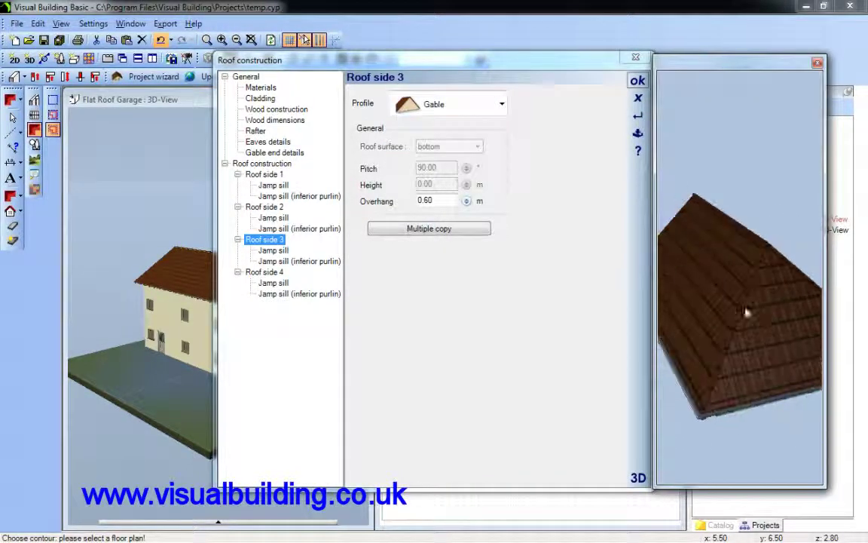
click(769, 316)
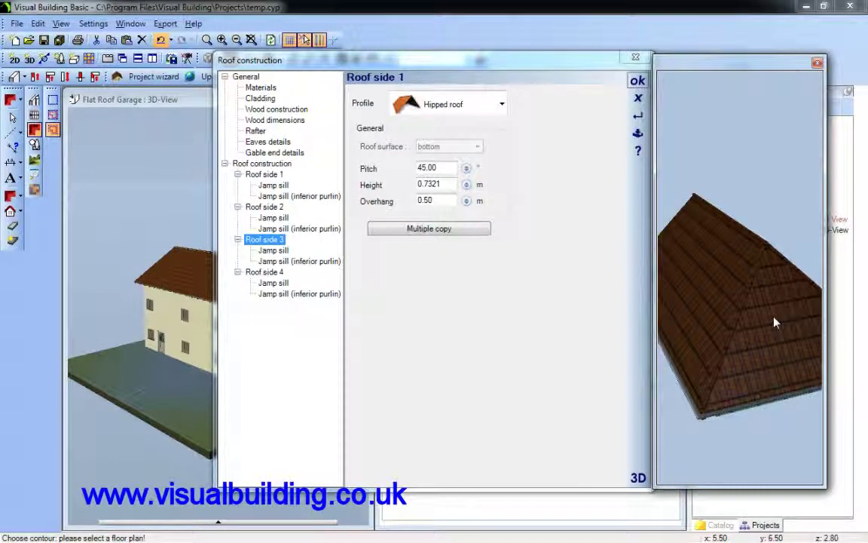
click(501, 104)
click(462, 204)
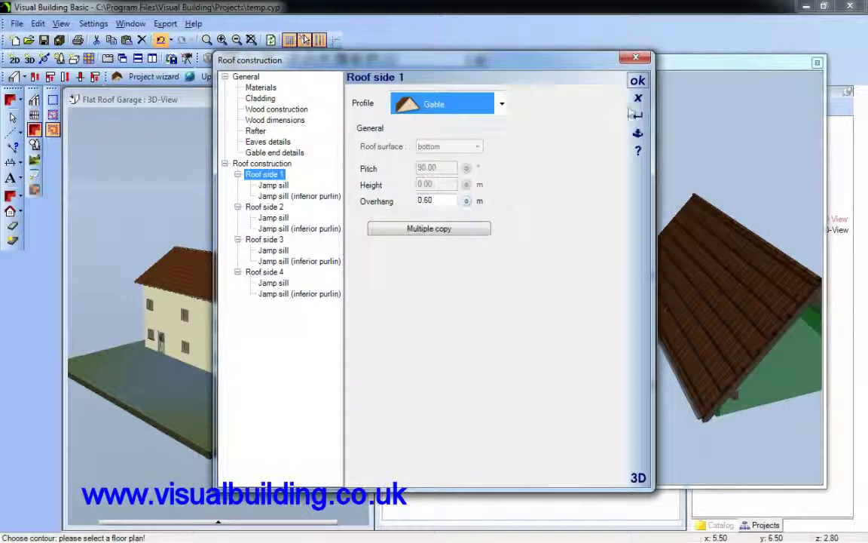
drag(702, 174, 771, 271)
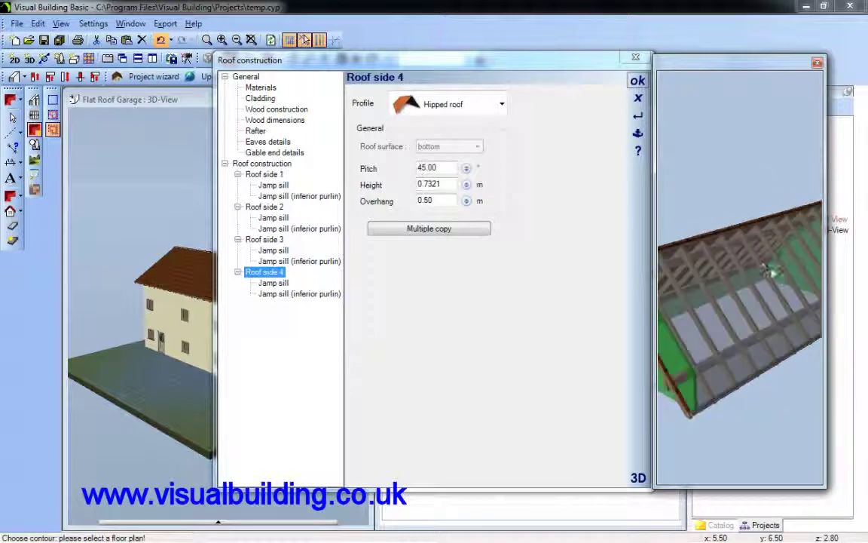
click(501, 104)
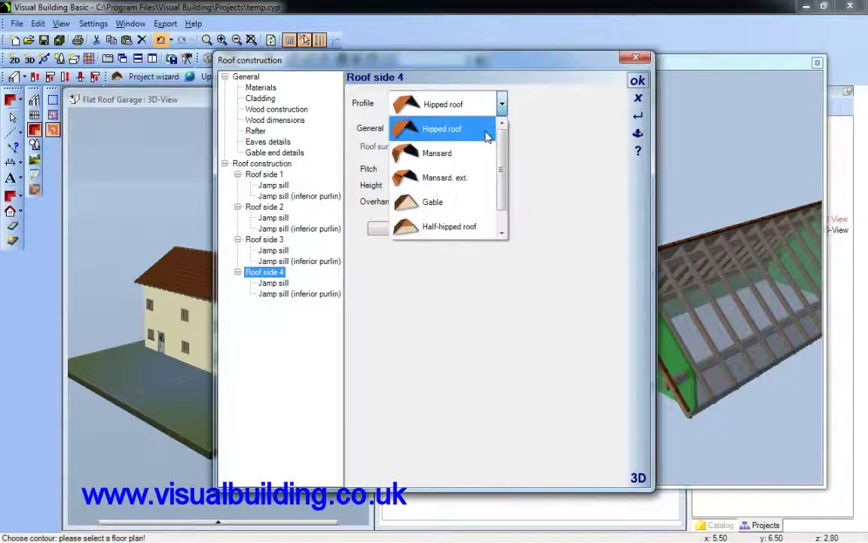
click(454, 201)
- Lower roof side 2's pitch from 45° to 15°
drag(667, 219, 758, 243)
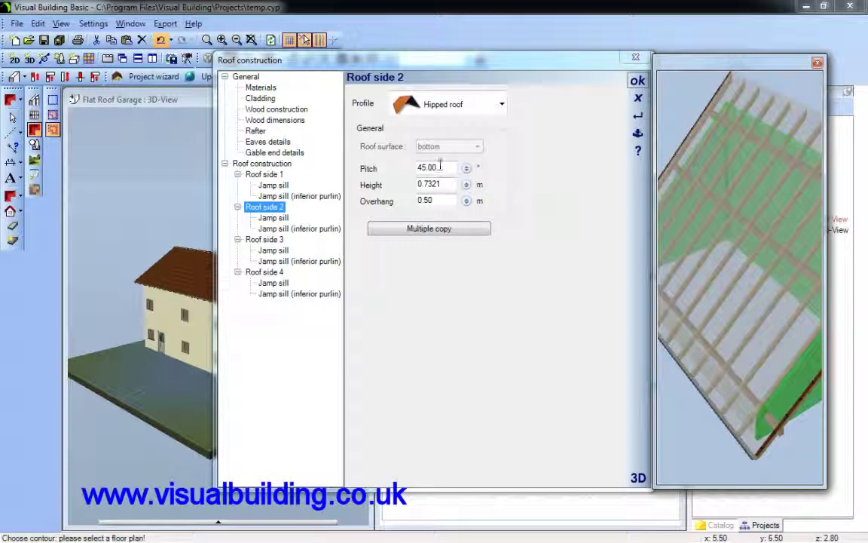
double_click(426, 168)
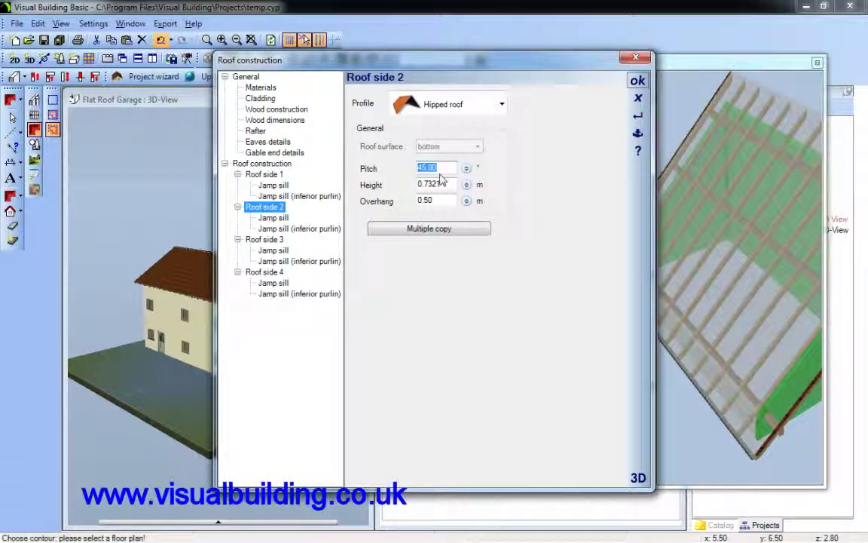
key(BackSpace)
text(1)
- Confirm the roof settings and insert the roof on the garage floor plan
click(637, 80)
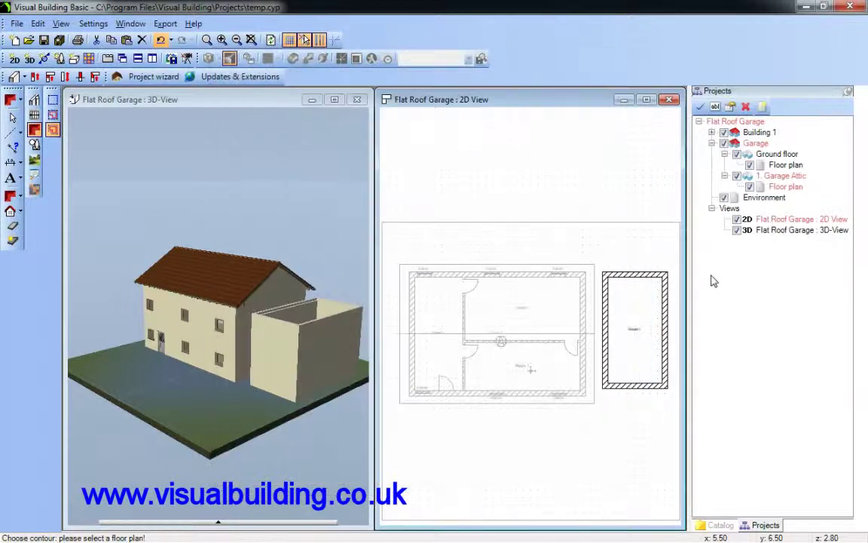
click(622, 352)
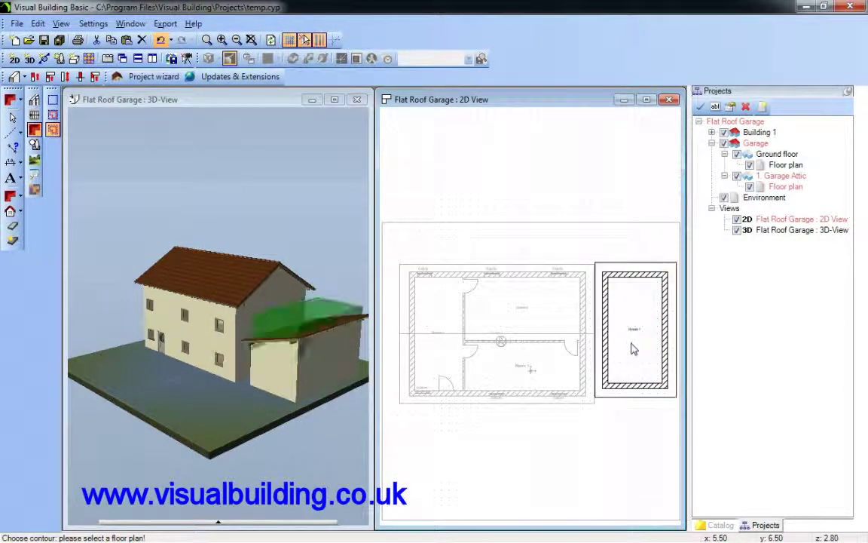
key(Escape)
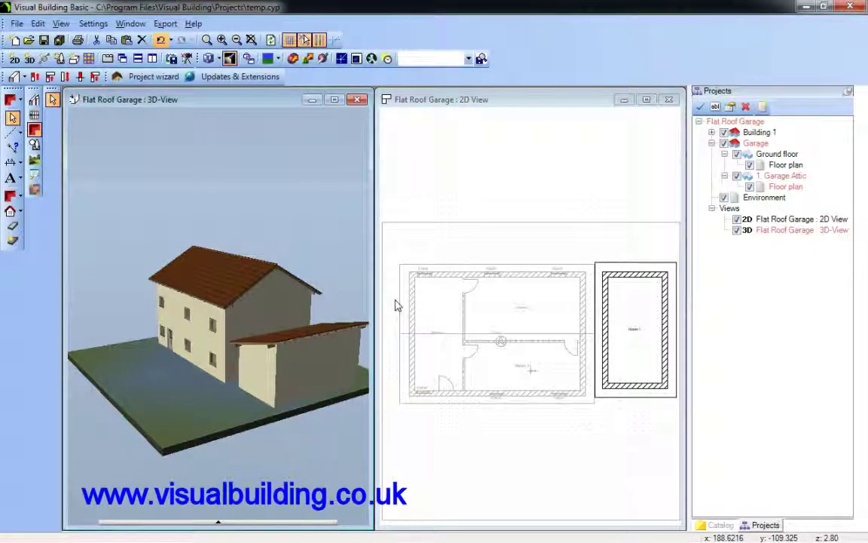
double_click(320, 333)
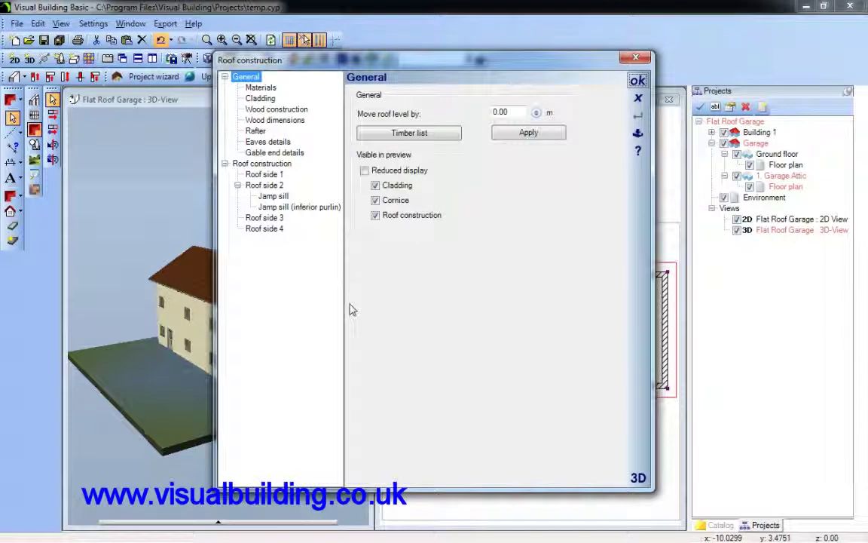
- Change garage roof side 2's pitch from 15° to 0° to make it flat
click(638, 478)
click(707, 318)
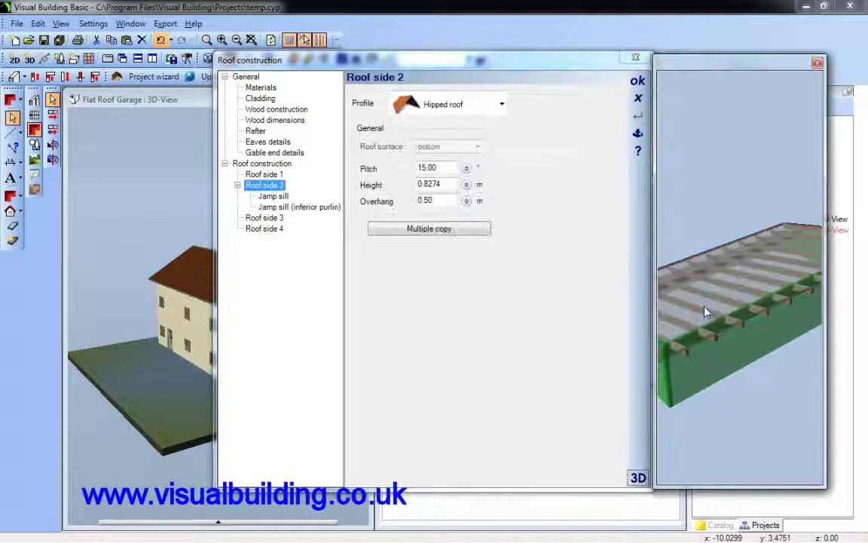
drag(742, 427, 827, 415)
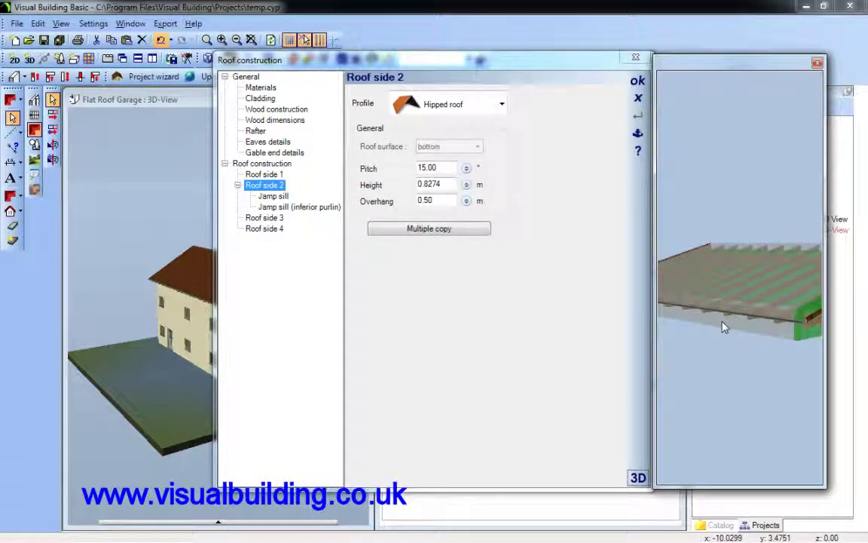
click(427, 167)
key(BackSpace)
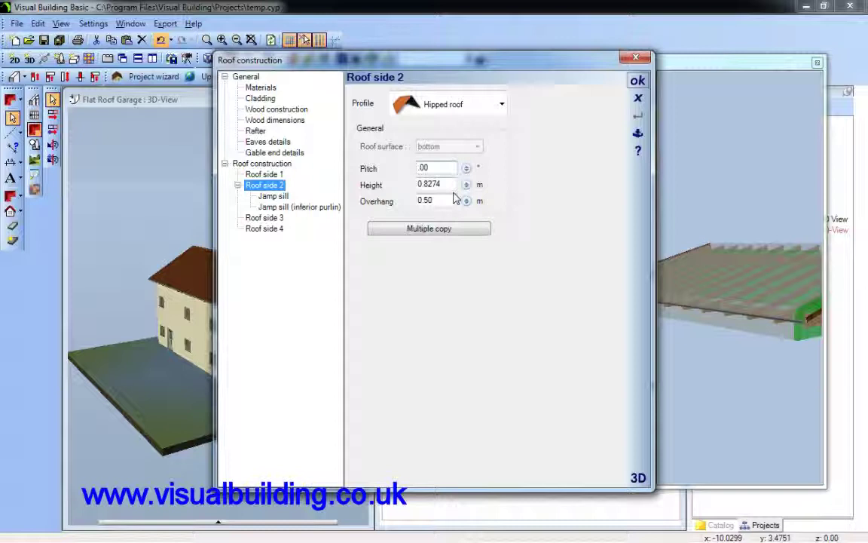
click(638, 80)
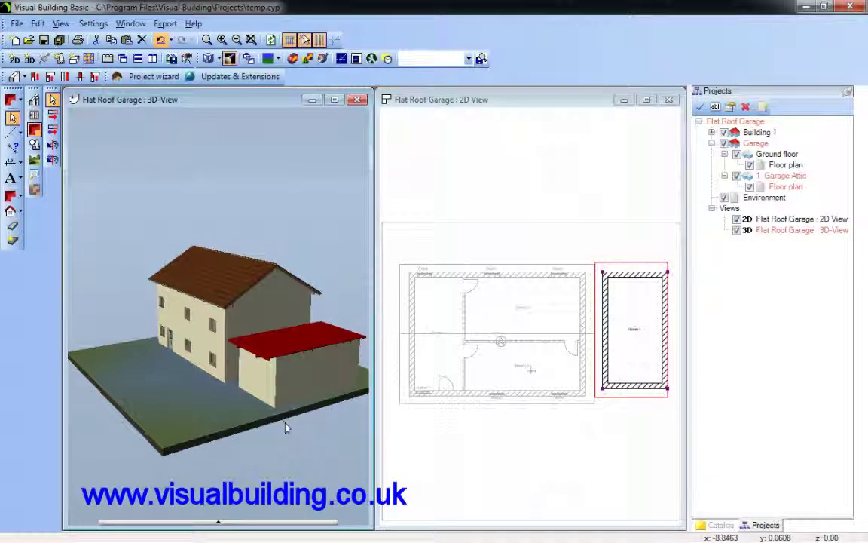
drag(285, 424, 333, 316)
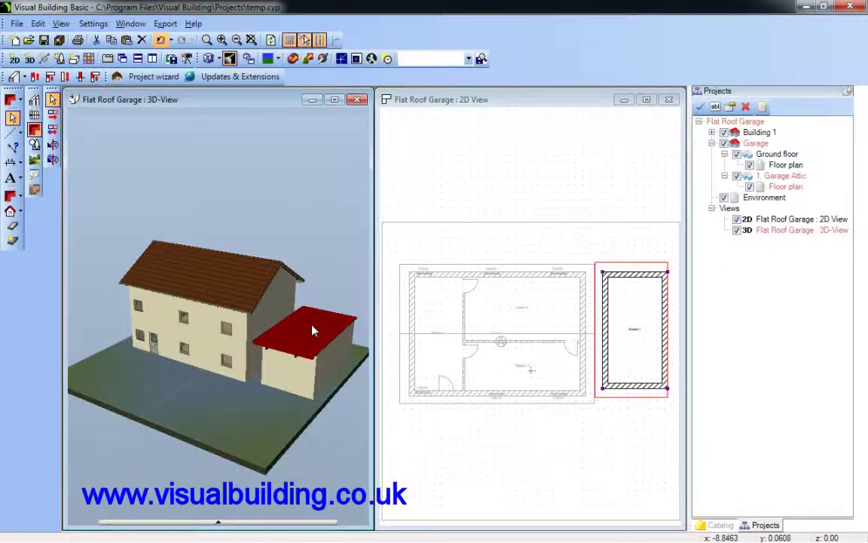
double_click(314, 330)
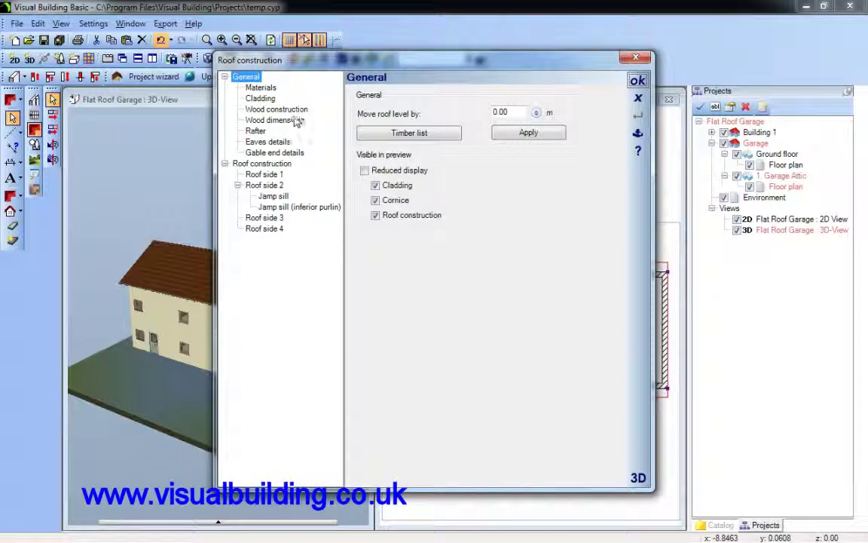
- Set the overhang of garage roof sides 3 and 2 to 0.10 m
click(260, 98)
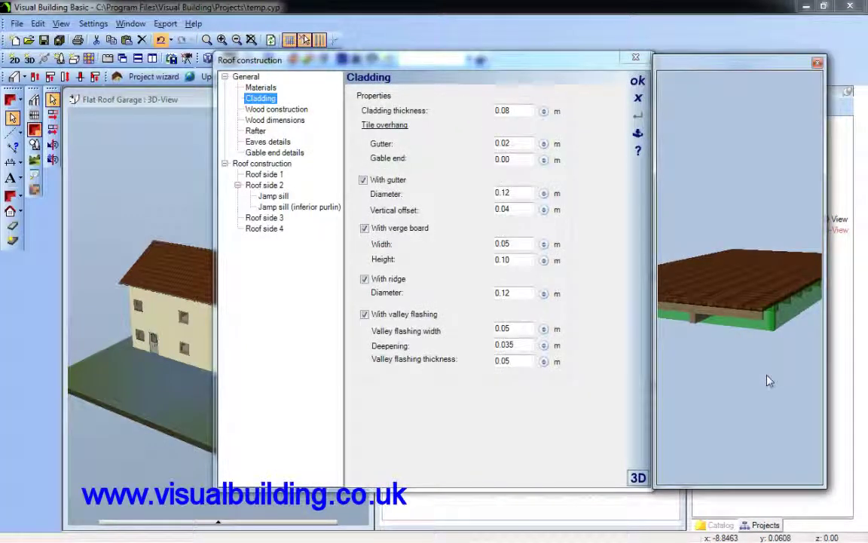
drag(769, 380, 750, 319)
click(750, 319)
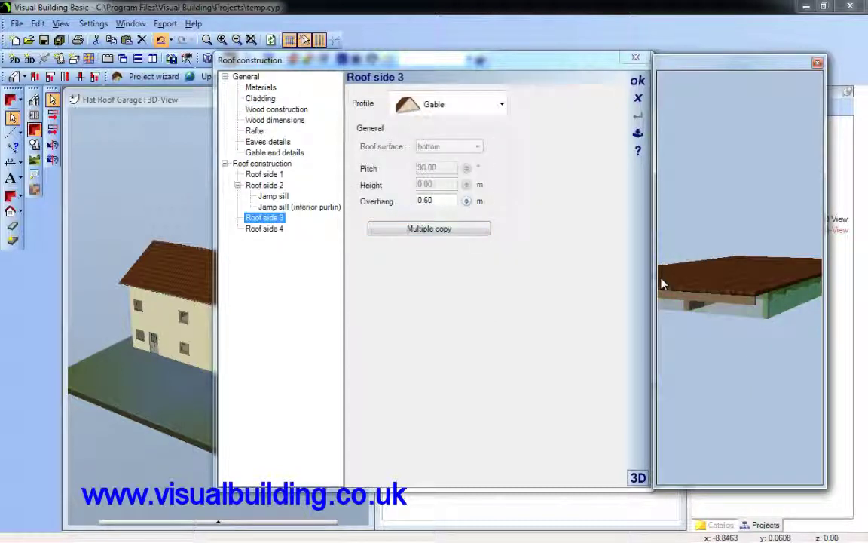
click(435, 198)
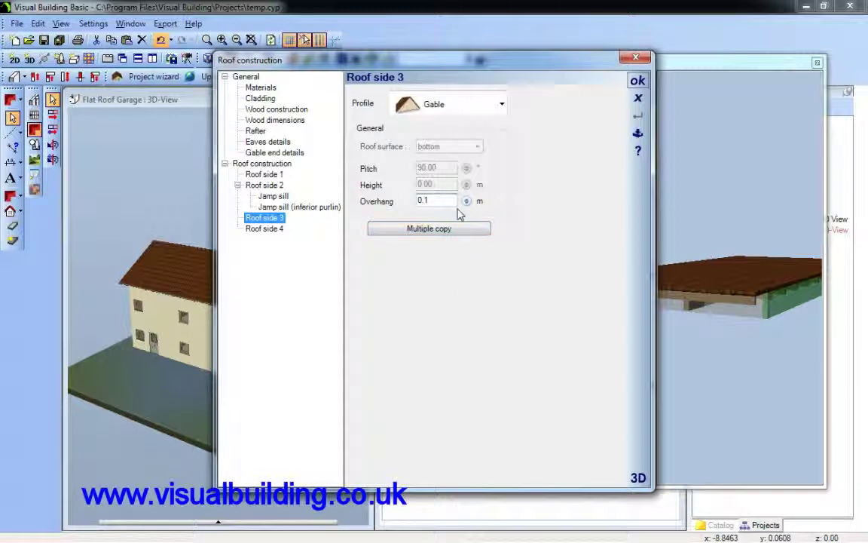
drag(681, 367, 766, 397)
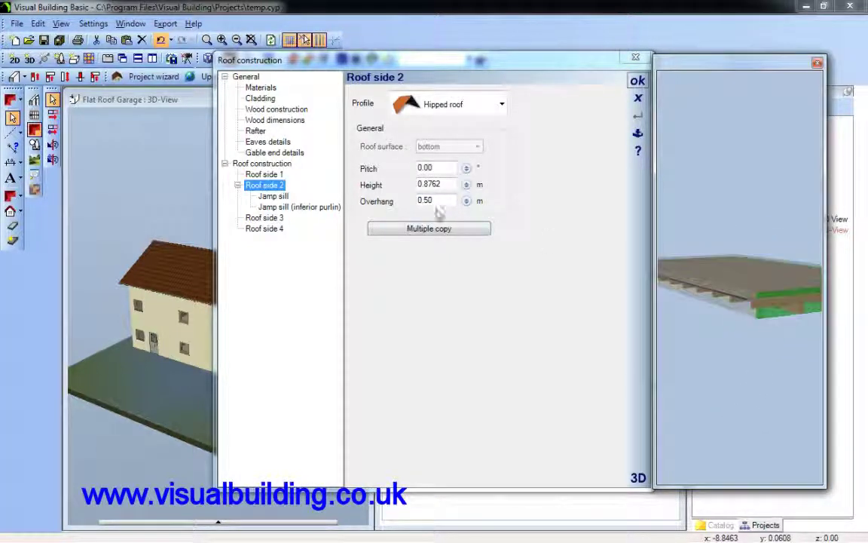
click(440, 200)
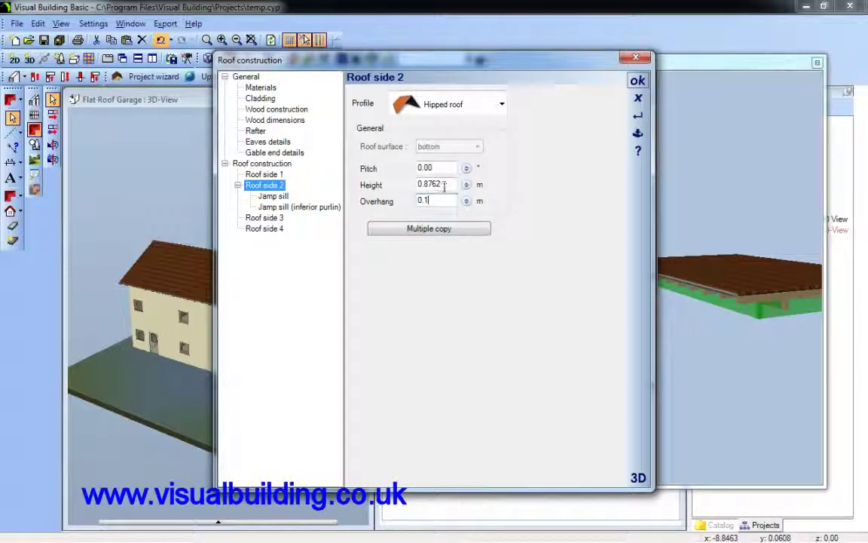
click(698, 374)
- Set the overhang of roof sides 1 and 4 to 0.10 m as well
drag(698, 374, 748, 393)
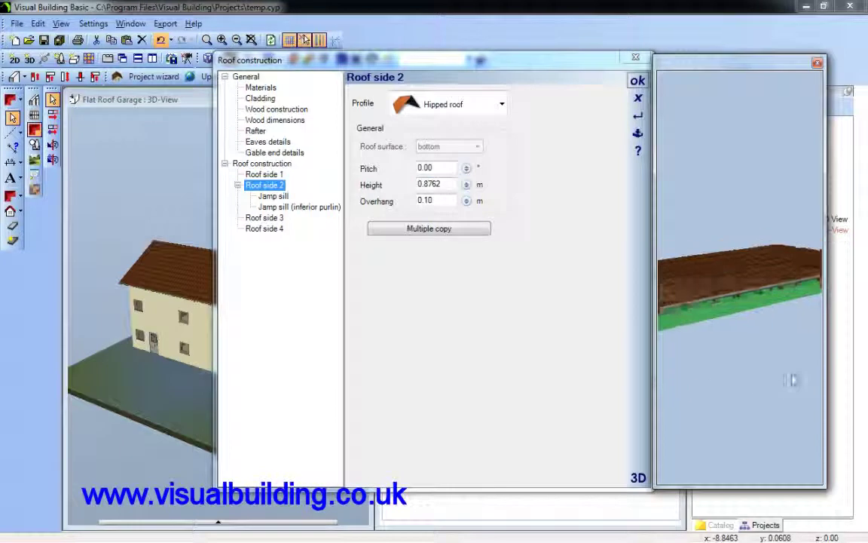
drag(792, 380, 779, 323)
key(Up)
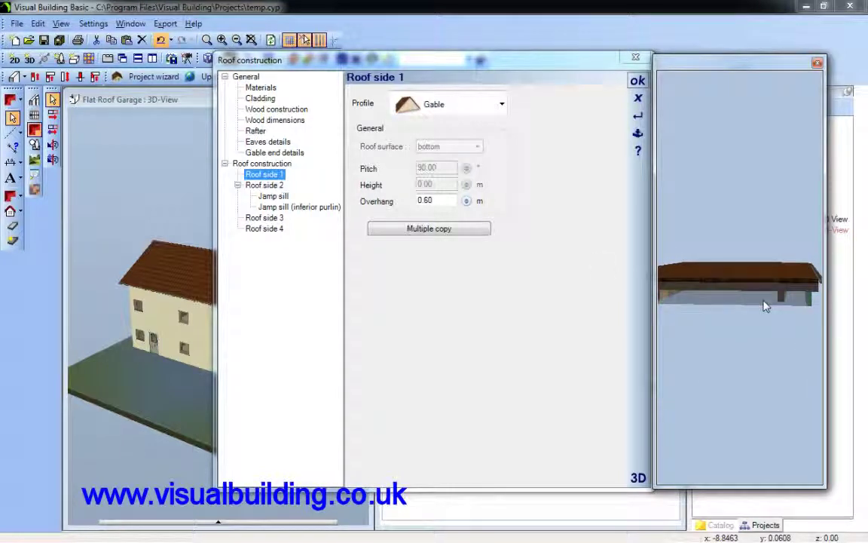
click(436, 199)
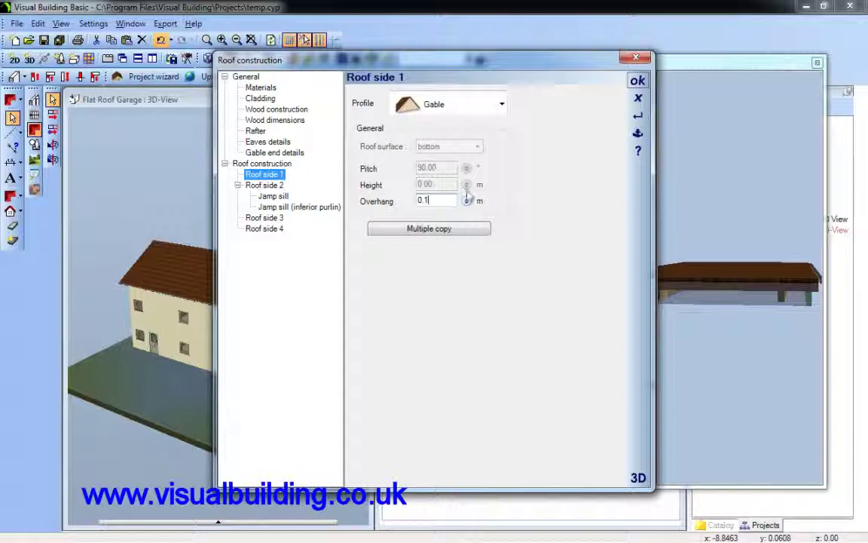
click(709, 336)
drag(709, 335, 731, 308)
click(717, 281)
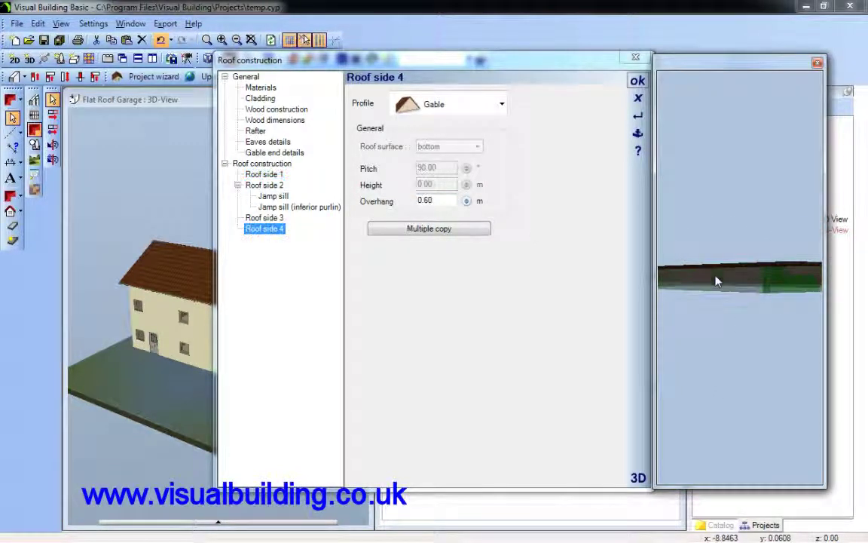
click(427, 199)
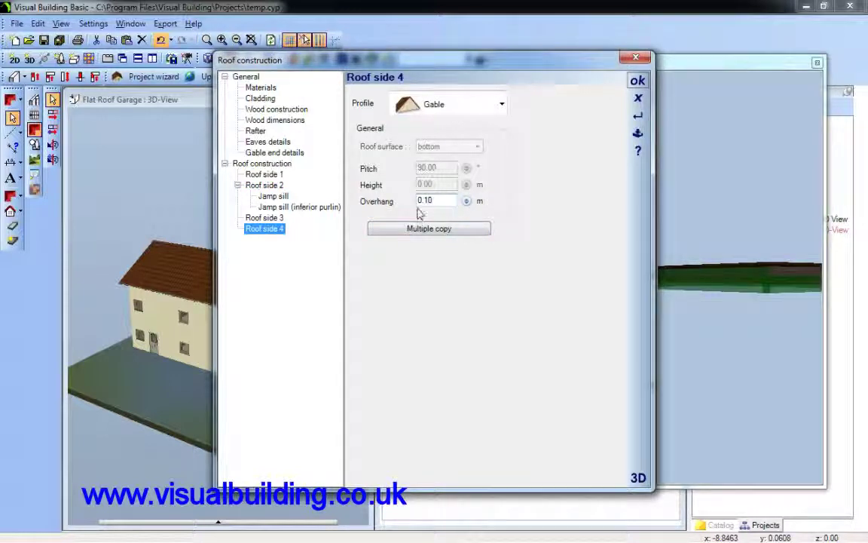
click(703, 339)
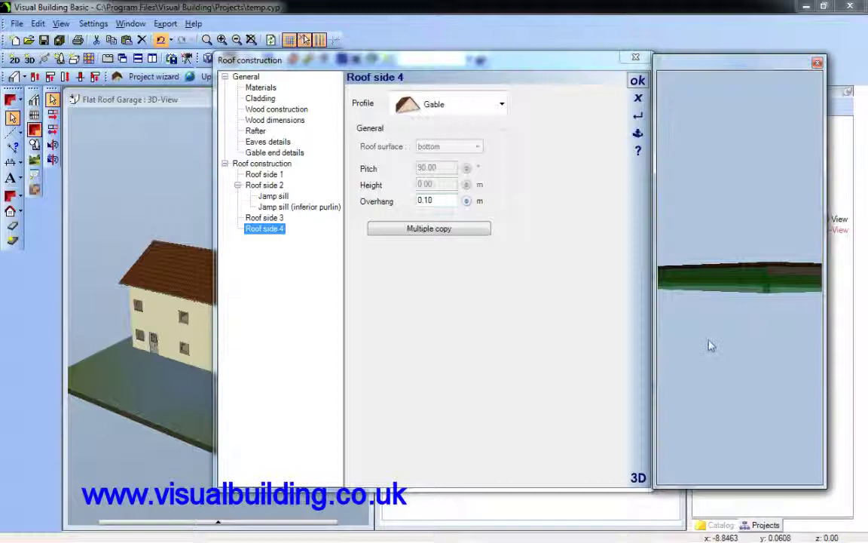
drag(709, 345, 752, 385)
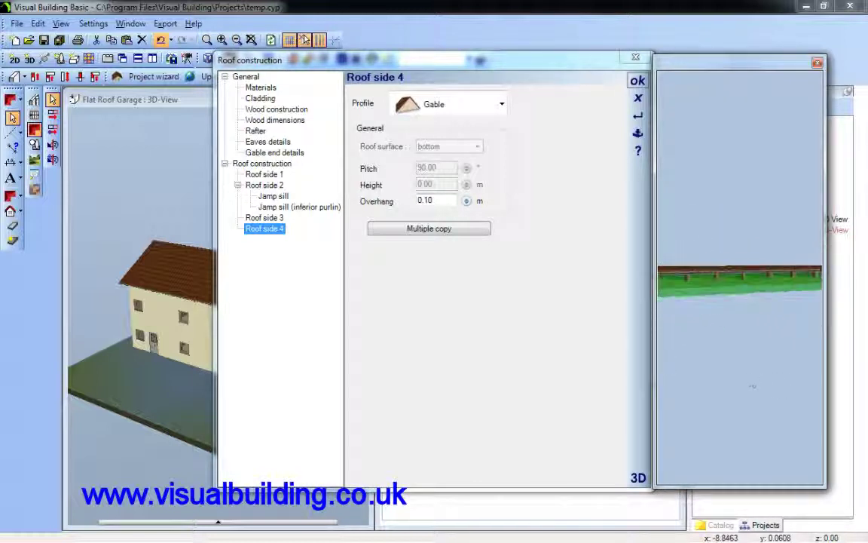
- Turn off the verge board, ridge and valley flashing in the roof's Cladding settings
click(260, 98)
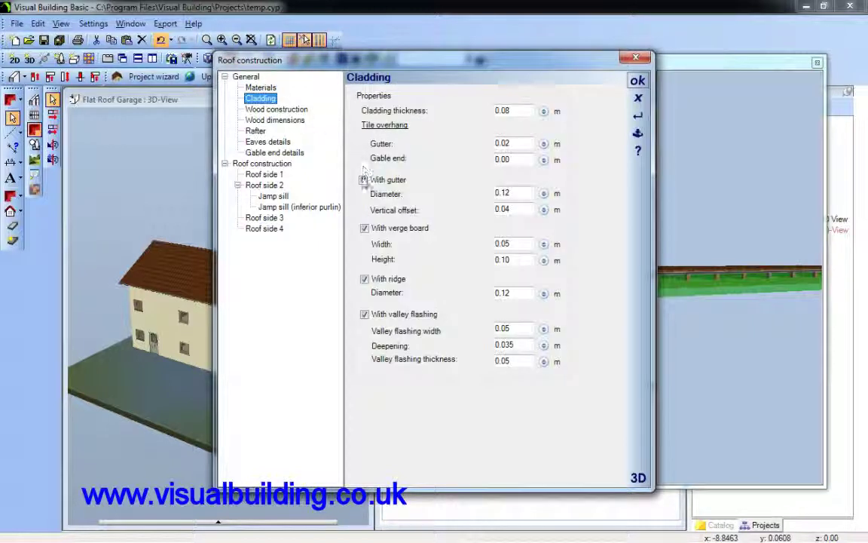
click(365, 228)
click(364, 278)
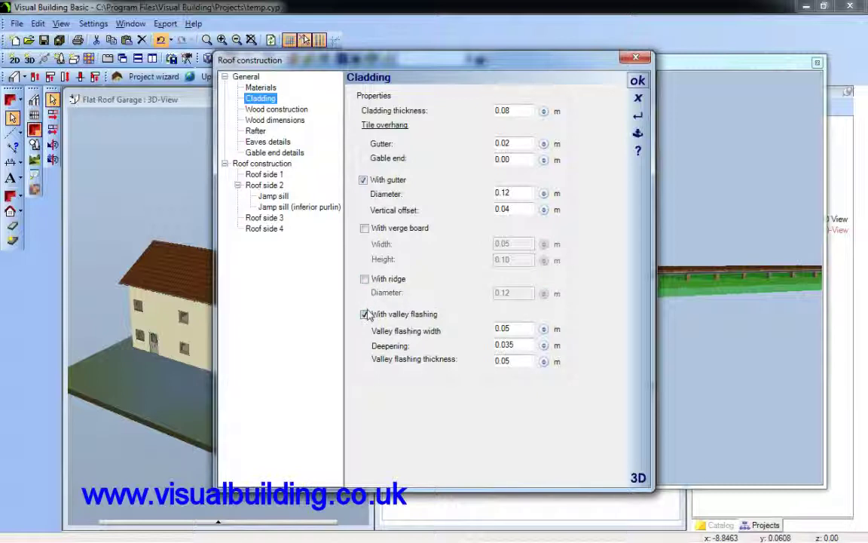
click(365, 314)
- Turn off the purlins, collar beams and rafters, then apply the roof changes
click(278, 111)
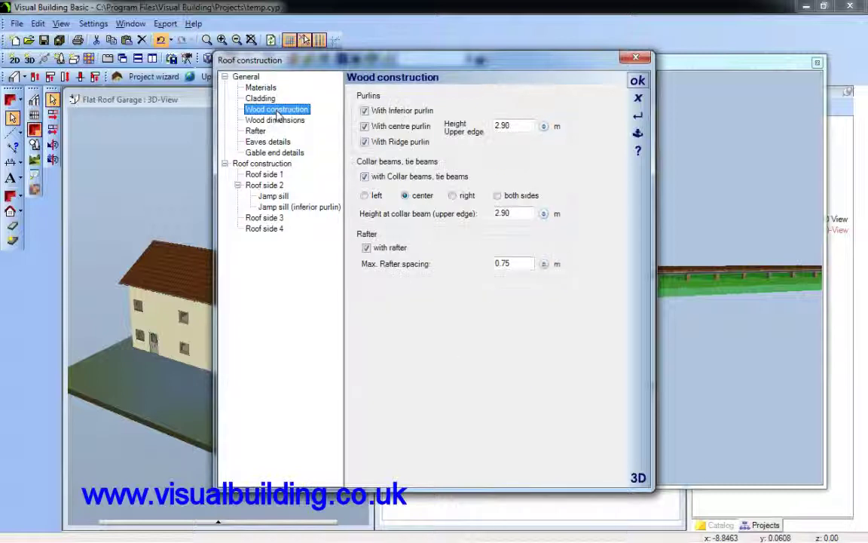
click(365, 111)
click(365, 125)
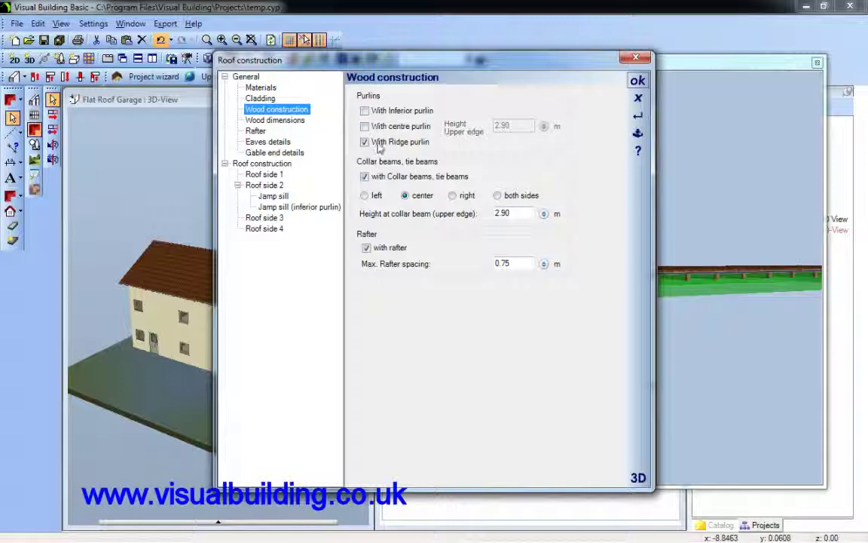
click(365, 176)
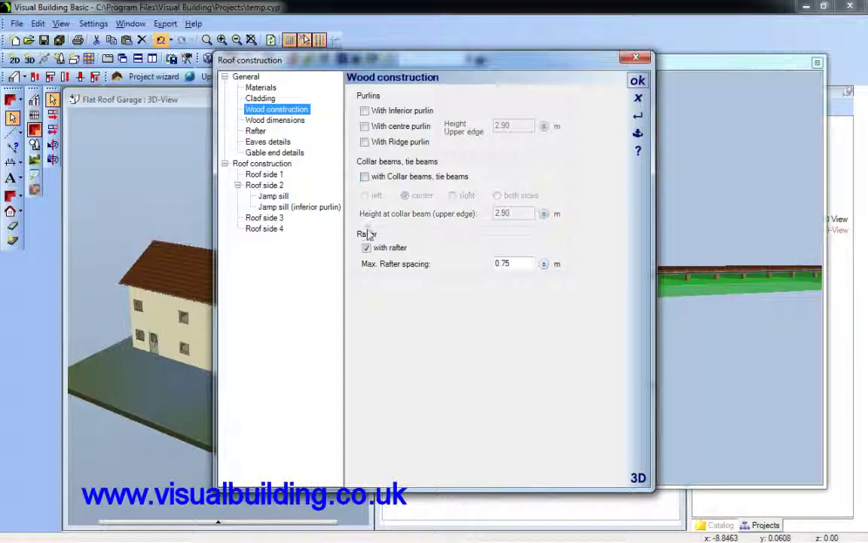
click(365, 247)
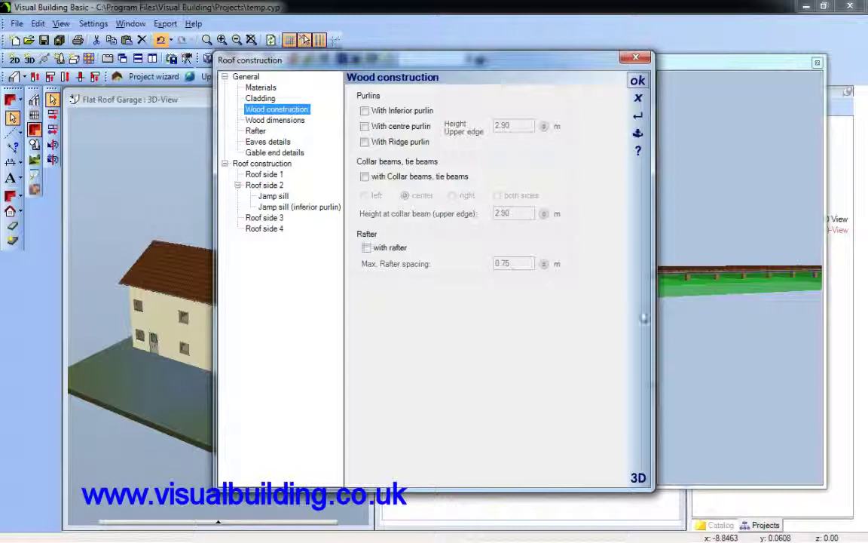
click(637, 81)
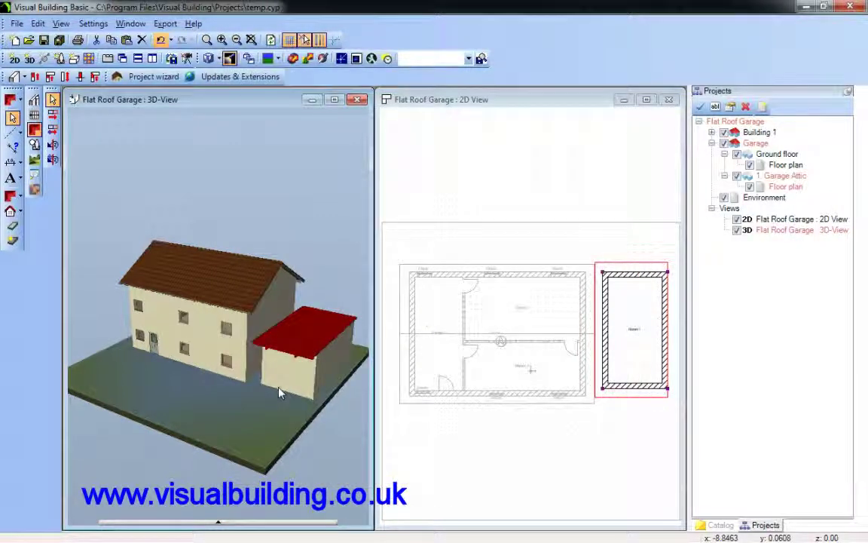